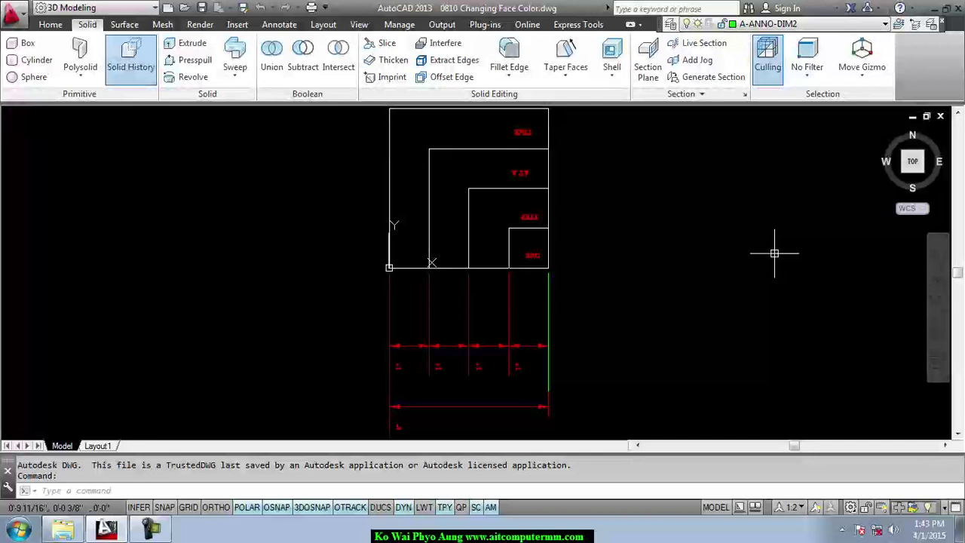
Switch the stepped wireframe pyramid from top view to isometric and orbit to a clearer angle
{"action": "left_click", "coordinate": [926, 176]}
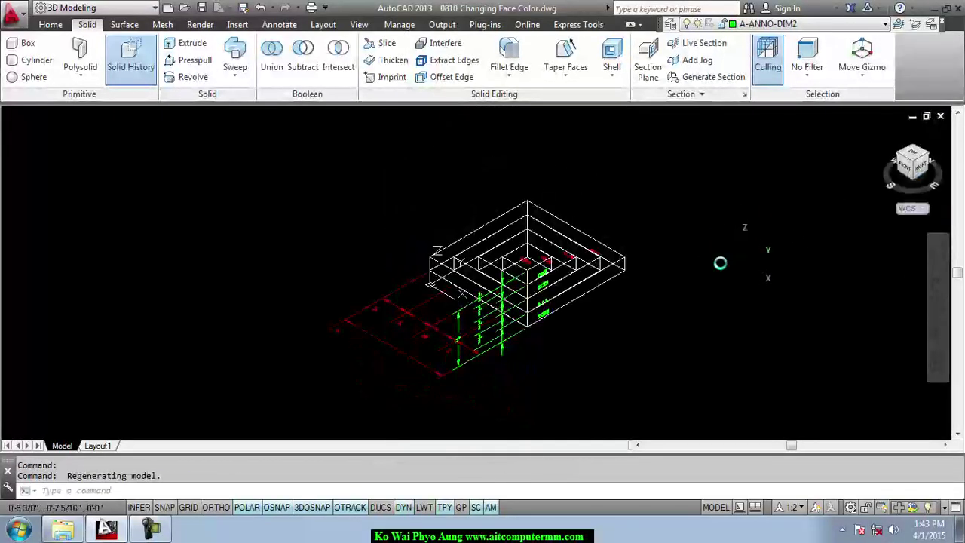
{"action": "mouse_move", "coordinate": [721, 264]}
{"action": "middle_mouse_down", "text": "shift"}
{"action": "mouse_move", "coordinate": [672, 297]}
{"action": "mouse_move", "coordinate": [610, 272]}
{"action": "mouse_move", "coordinate": [515, 276]}
{"action": "mouse_move", "coordinate": [511, 349]}
{"action": "middle_mouse_up", "text": "shift"}
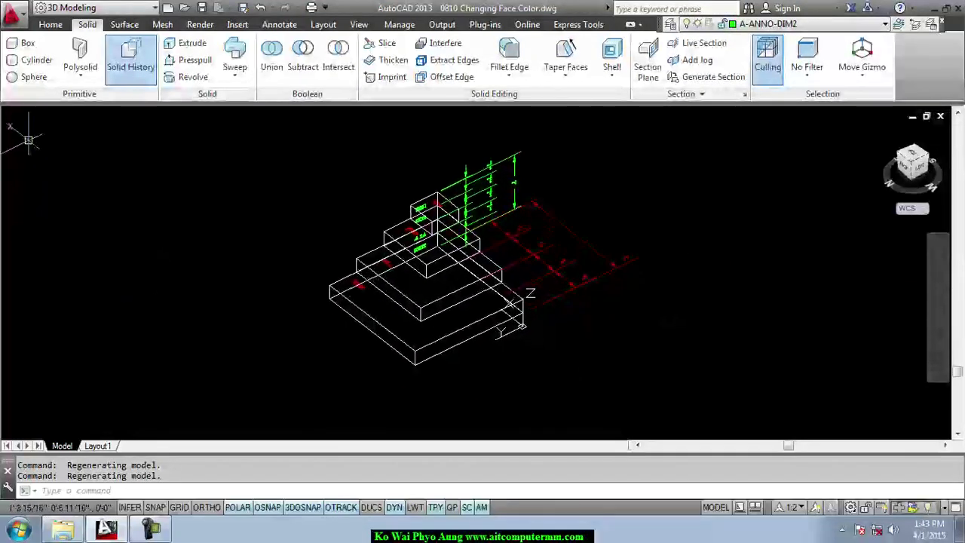
Shade the pyramid in the Realistic visual style, then zoom and pan to frame it
{"action": "left_click", "coordinate": [92, 117]}
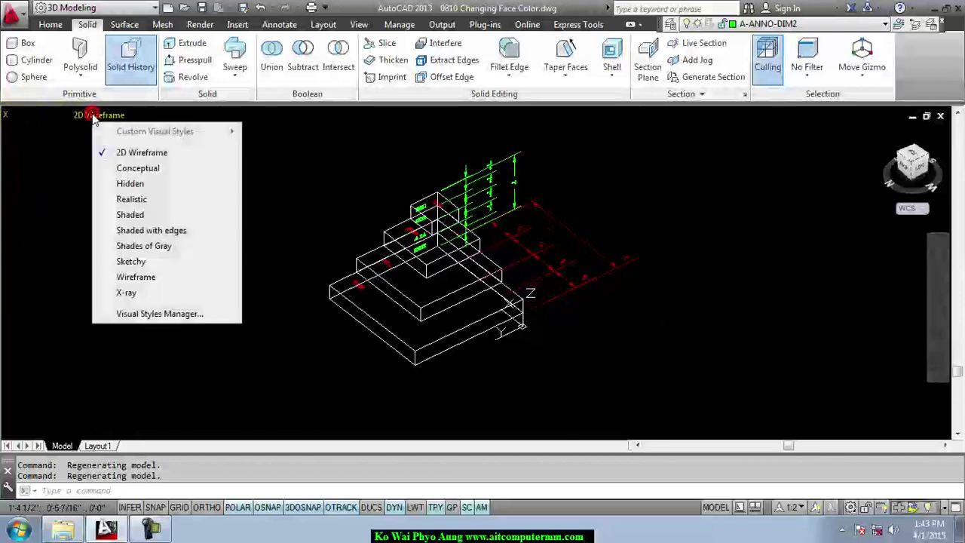
{"action": "left_click", "coordinate": [136, 198]}
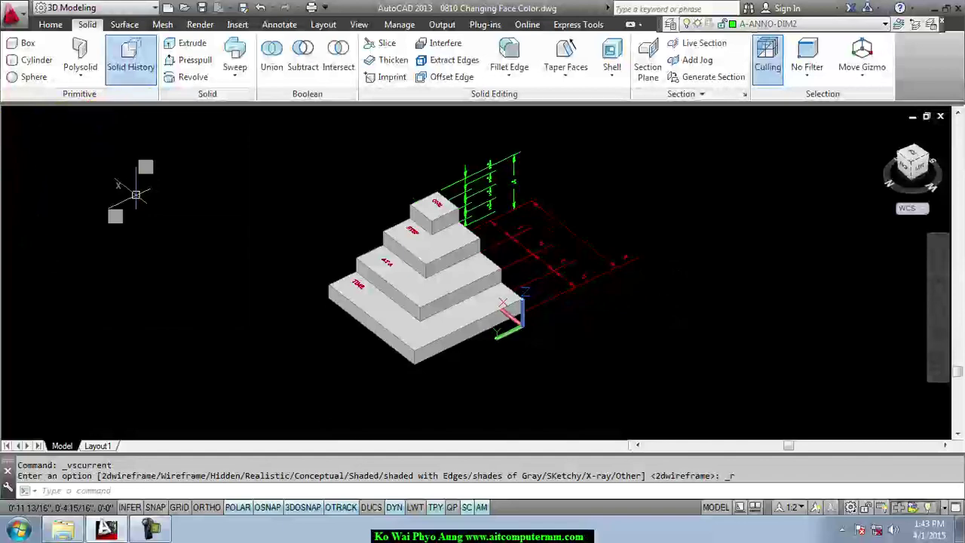
{"action": "scroll", "coordinate": [189, 313], "scroll_direction": "up", "scroll_amount": 3}
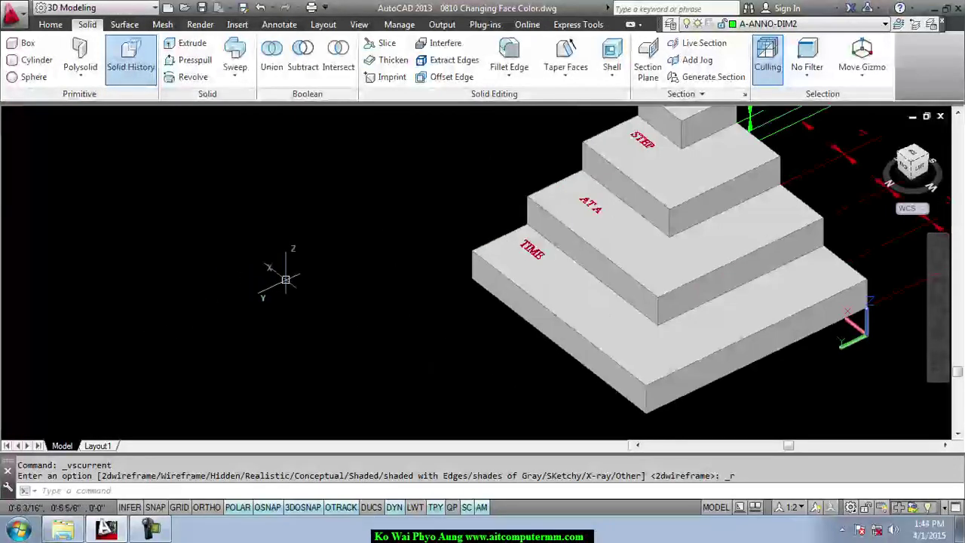
{"action": "scroll", "coordinate": [287, 274], "scroll_direction": "down", "scroll_amount": 2}
{"action": "scroll", "coordinate": [227, 302], "scroll_direction": "down", "scroll_amount": 1}
{"action": "scroll", "coordinate": [227, 302], "scroll_direction": "up", "scroll_amount": 2}
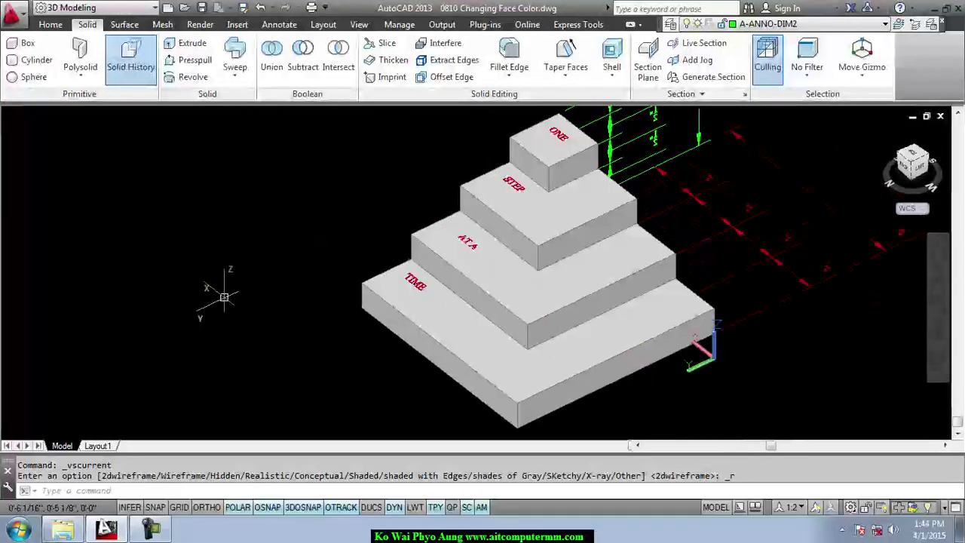
{"action": "middle_click_drag", "start_coordinate": [240, 289], "coordinate": [219, 288]}
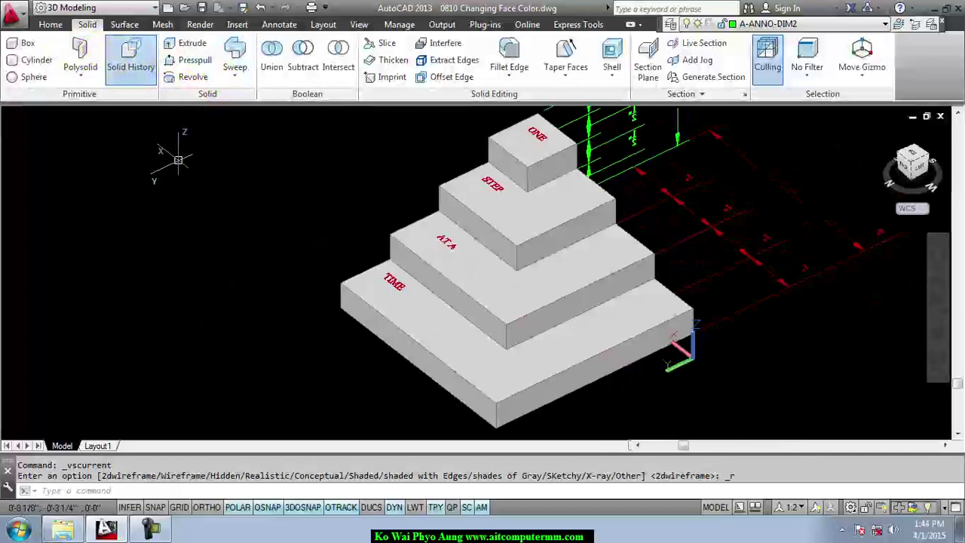
Start the Color Faces command from the Home tab's Solid Editing face tools
{"action": "left_click", "coordinate": [55, 27]}
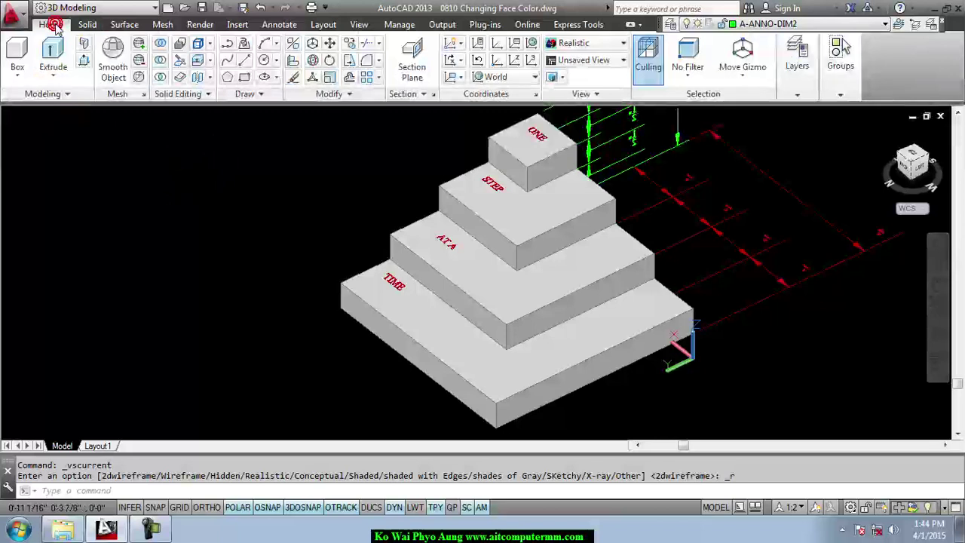
{"action": "left_click", "coordinate": [212, 63]}
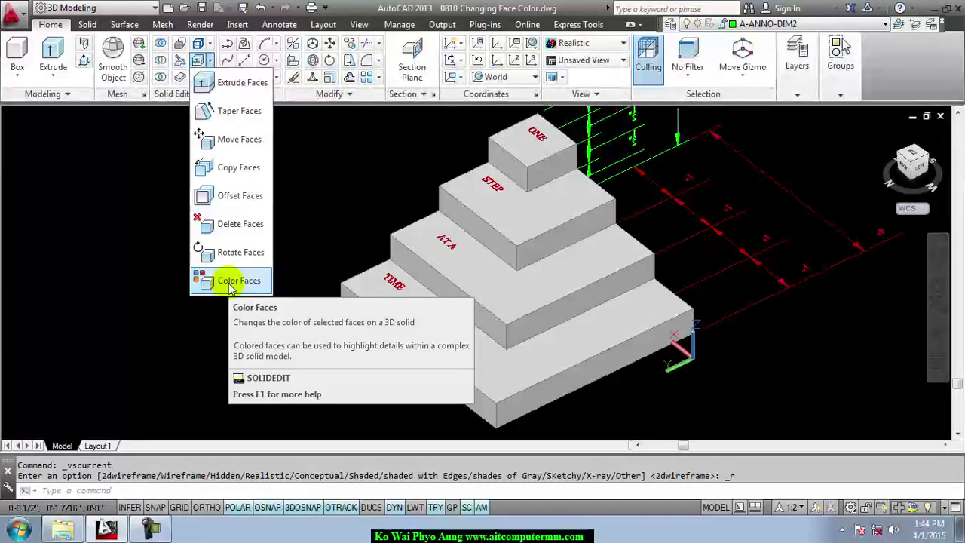
{"action": "left_click", "coordinate": [230, 284]}
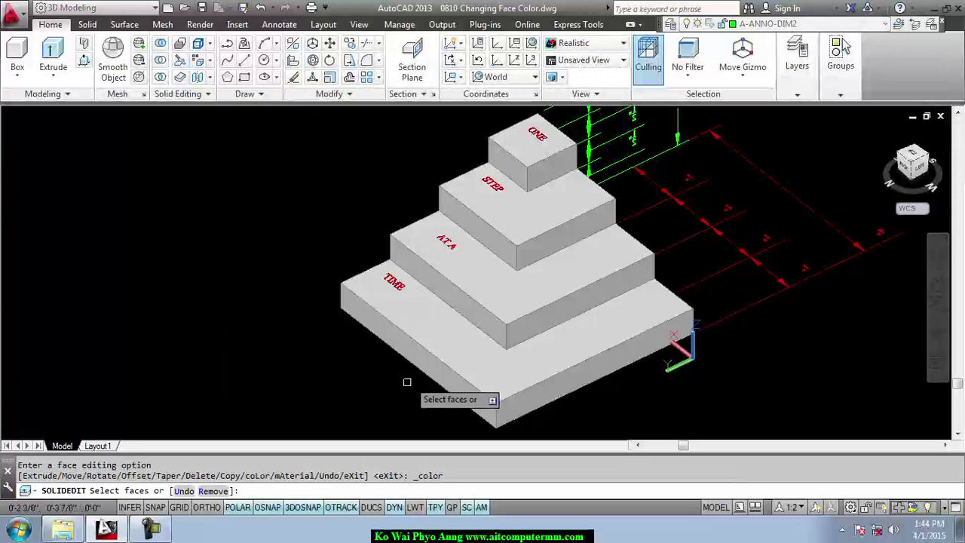
Colour the bottom TIME step's front-left and front-right side faces cyan
{"action": "left_click", "coordinate": [416, 359]}
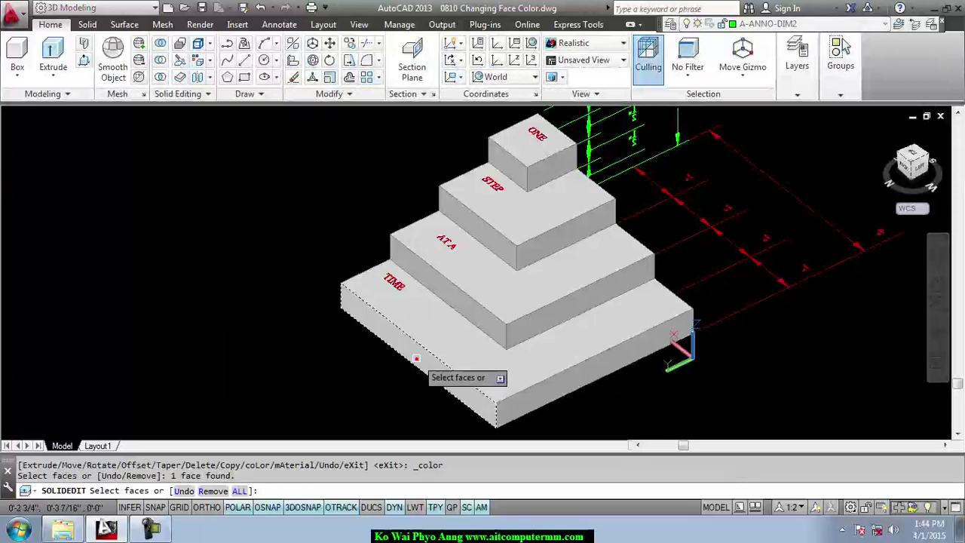
{"action": "left_click", "coordinate": [572, 386]}
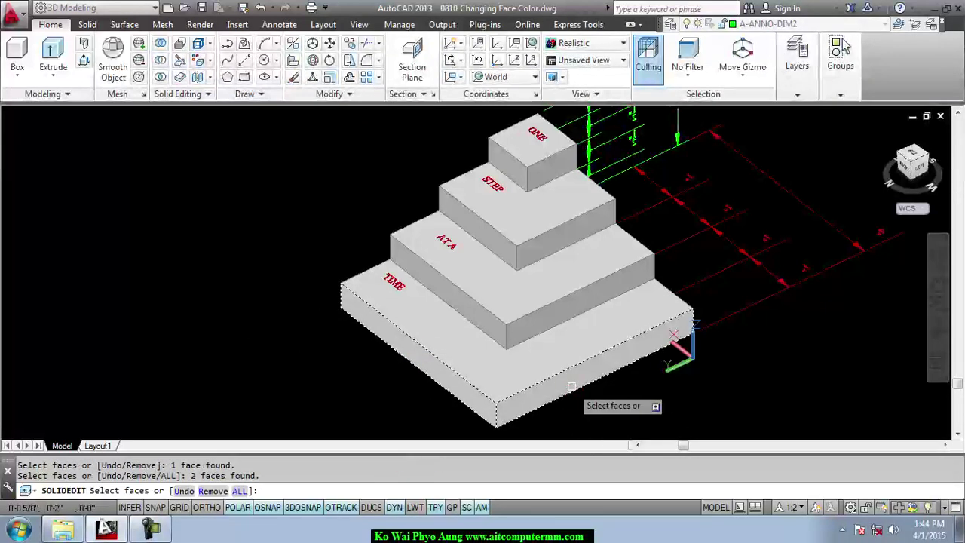
{"action": "key", "text": "Return"}
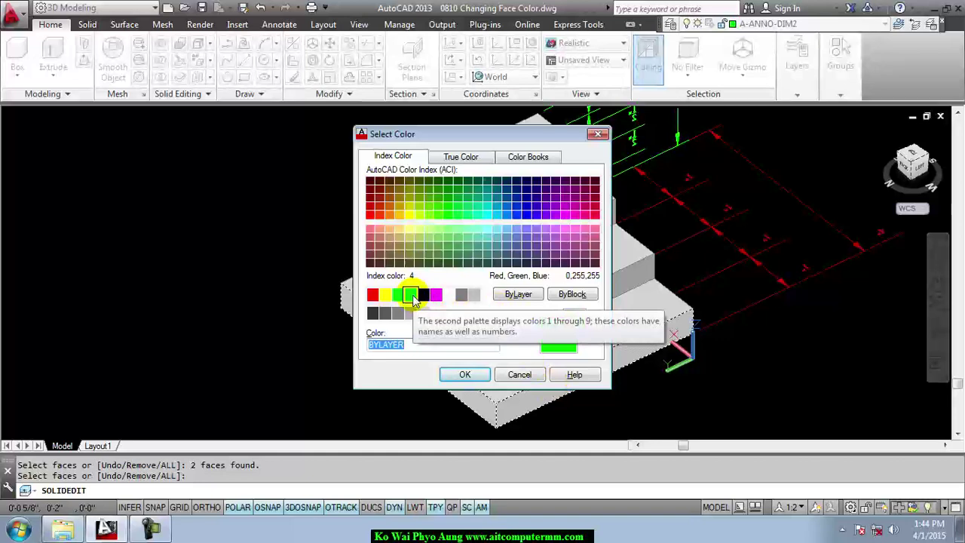
{"action": "left_click", "coordinate": [411, 296]}
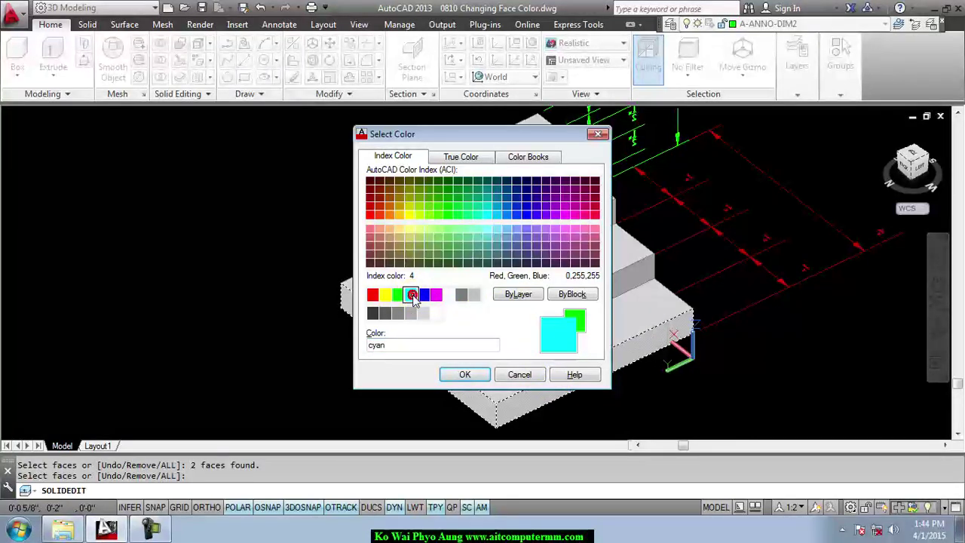
{"action": "left_click", "coordinate": [463, 377]}
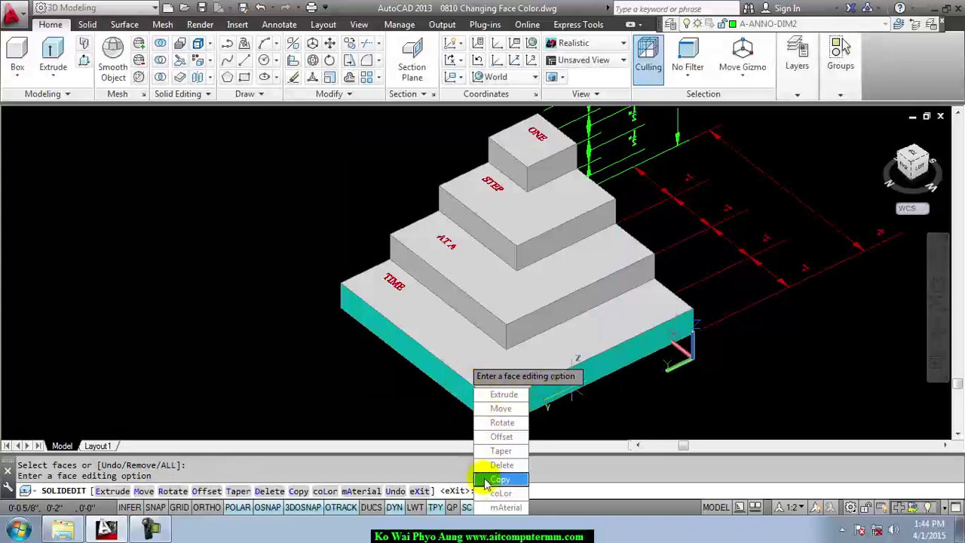
Choose coLor again and try picking the AT A tier's front side faces amid overlapping candidates
{"action": "left_click", "coordinate": [498, 493]}
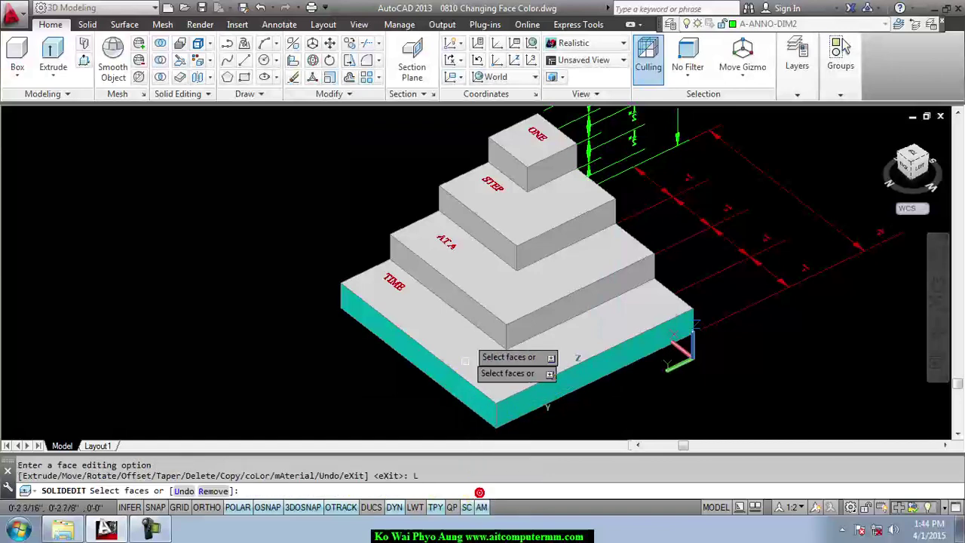
{"action": "left_click", "coordinate": [459, 293]}
{"action": "left_click", "coordinate": [532, 347]}
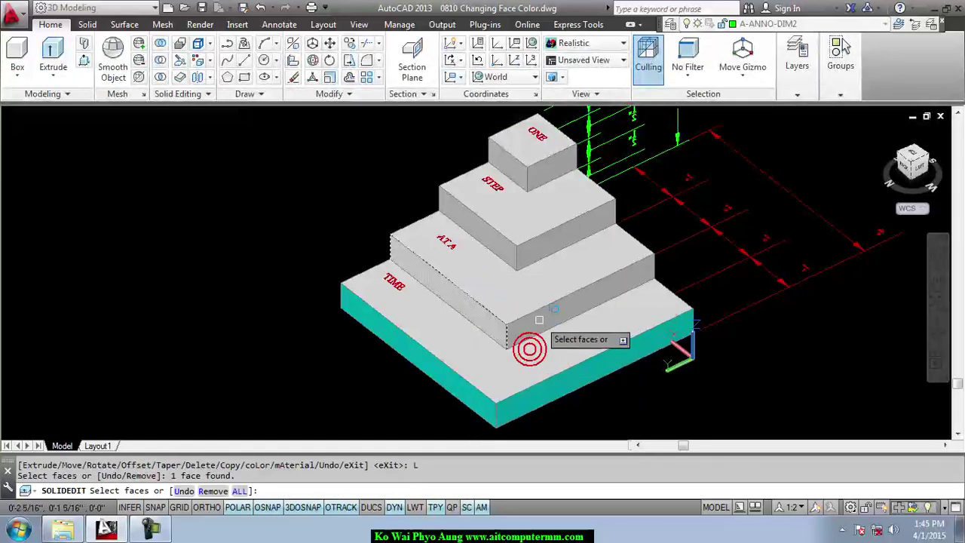
{"action": "left_click", "coordinate": [573, 365]}
{"action": "left_click", "coordinate": [576, 366]}
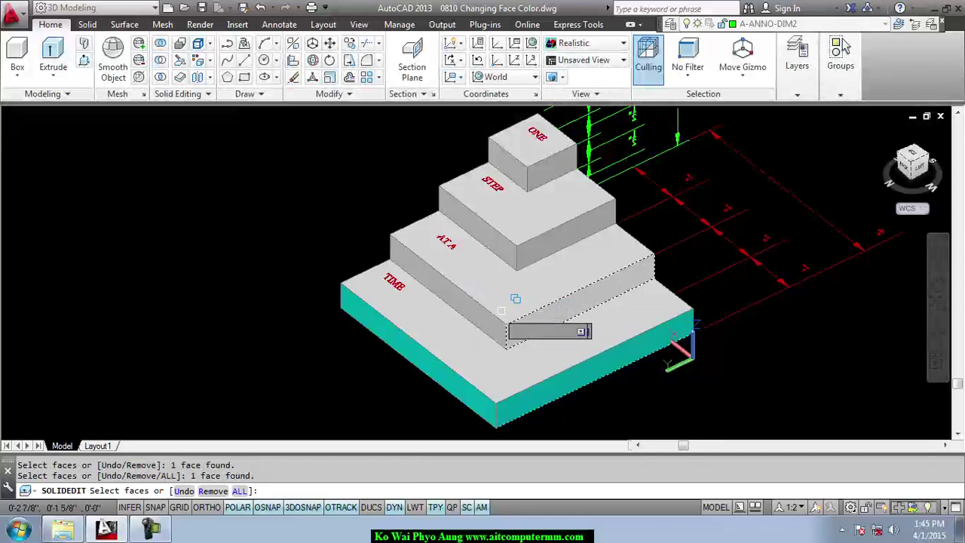
{"action": "left_click", "coordinate": [472, 314]}
{"action": "left_click", "coordinate": [524, 363]}
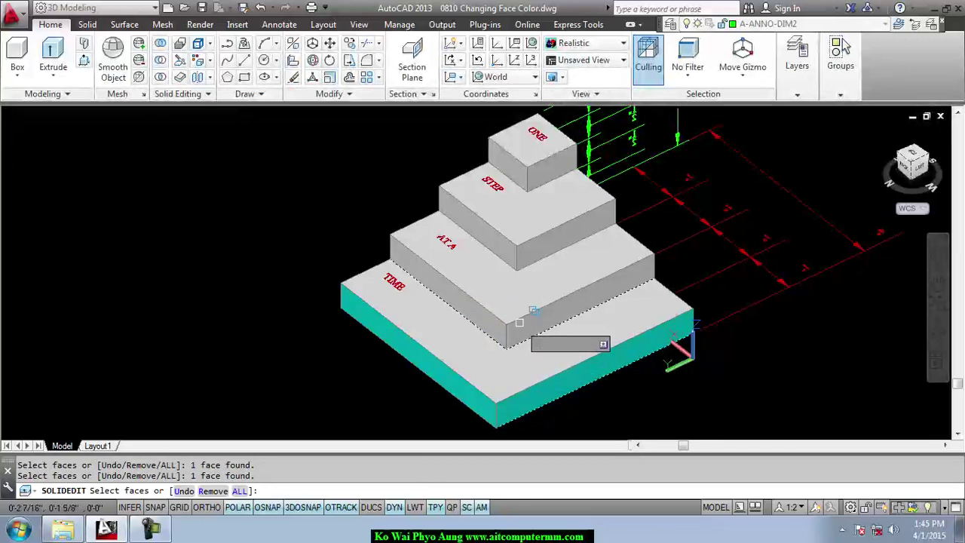
{"action": "left_click", "coordinate": [519, 329]}
{"action": "left_click", "coordinate": [487, 326]}
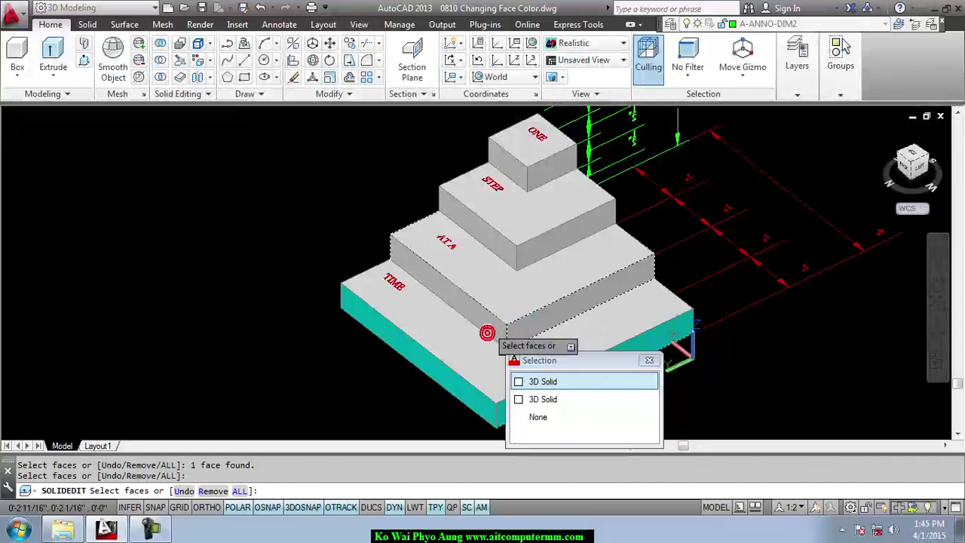
{"action": "left_click", "coordinate": [527, 328]}
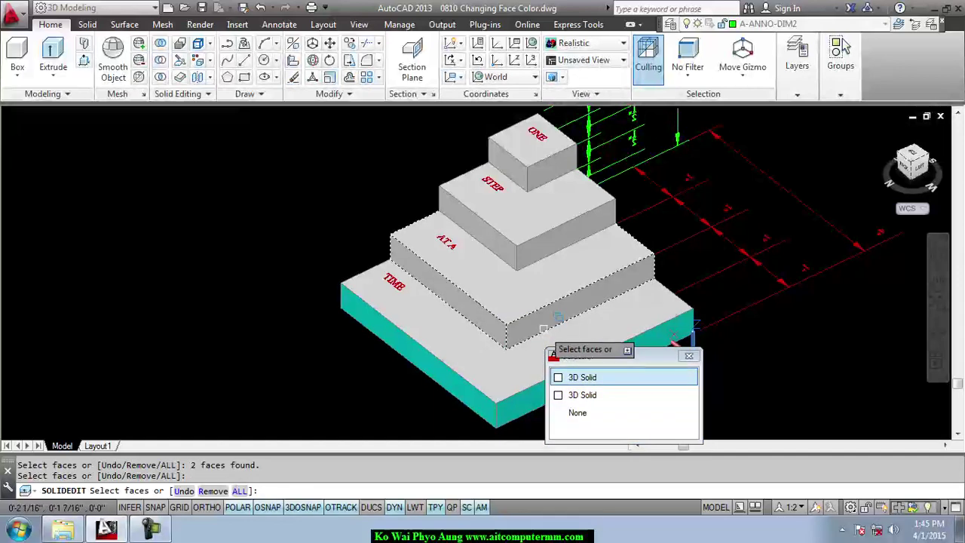
{"action": "left_click", "coordinate": [689, 356]}
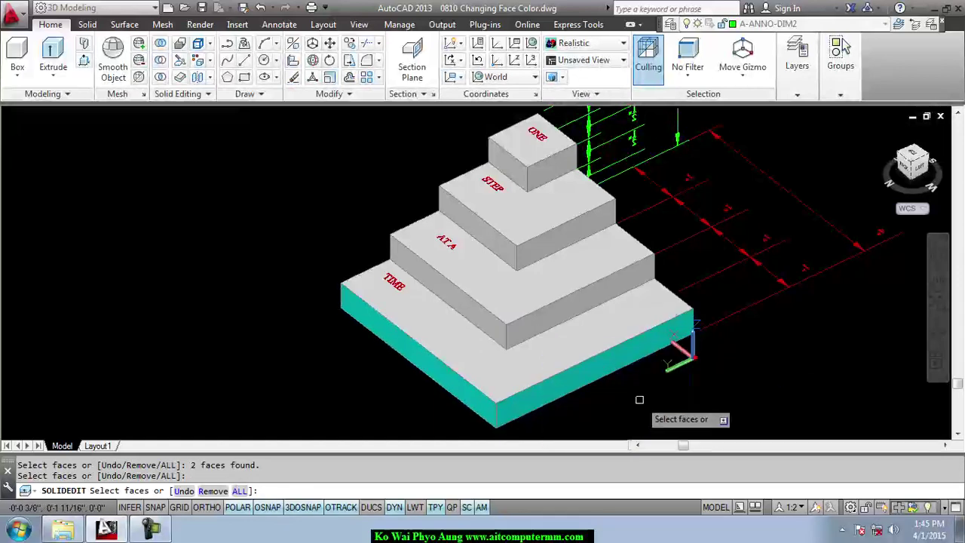
Turn off selection cycling, select both AT A front side faces and colour them red
{"action": "left_click", "coordinate": [467, 507]}
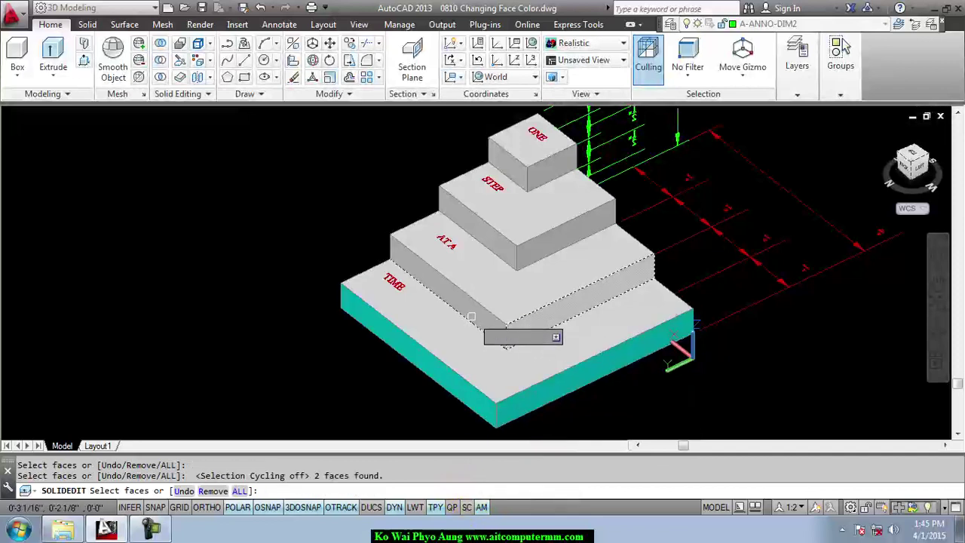
{"action": "left_click", "coordinate": [473, 316]}
{"action": "left_click", "coordinate": [473, 316]}
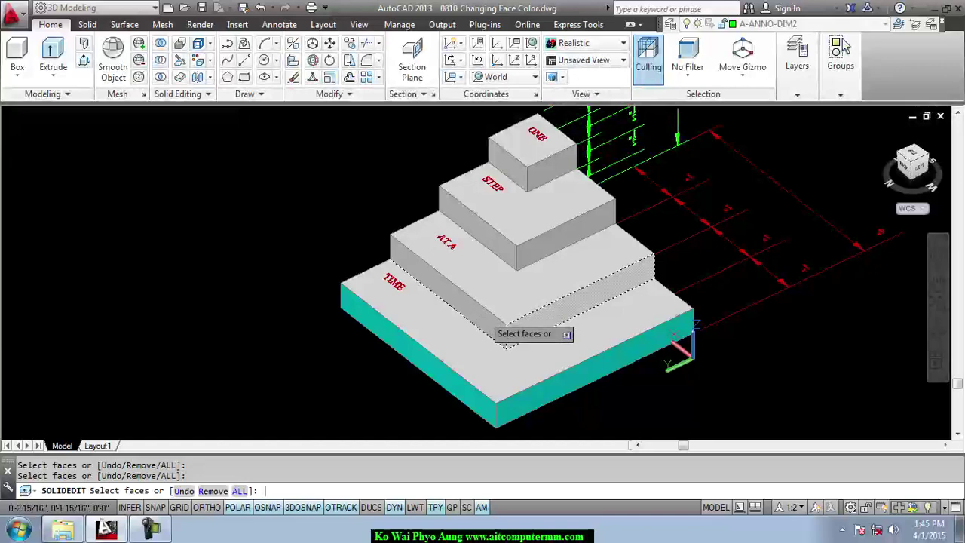
{"action": "key", "text": "Return"}
{"action": "left_click", "coordinate": [373, 294]}
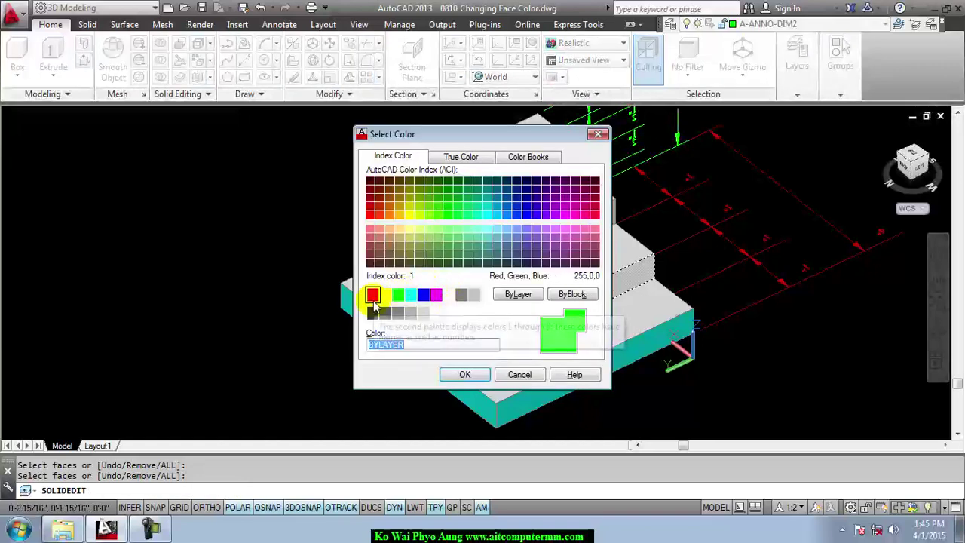
{"action": "left_click", "coordinate": [463, 379]}
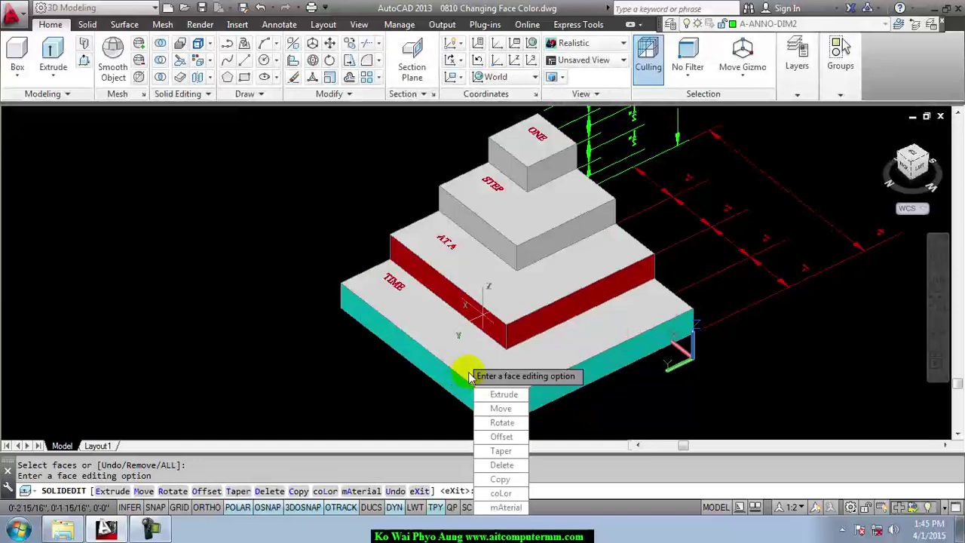
Colour the STEP tier's left and front-right side faces yellow
{"action": "left_click", "coordinate": [501, 492]}
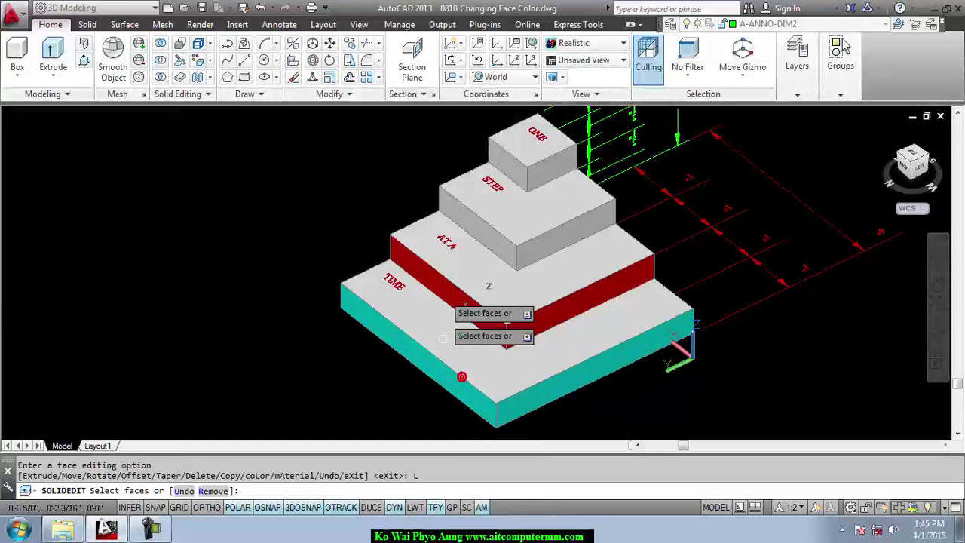
{"action": "left_click", "coordinate": [464, 227]}
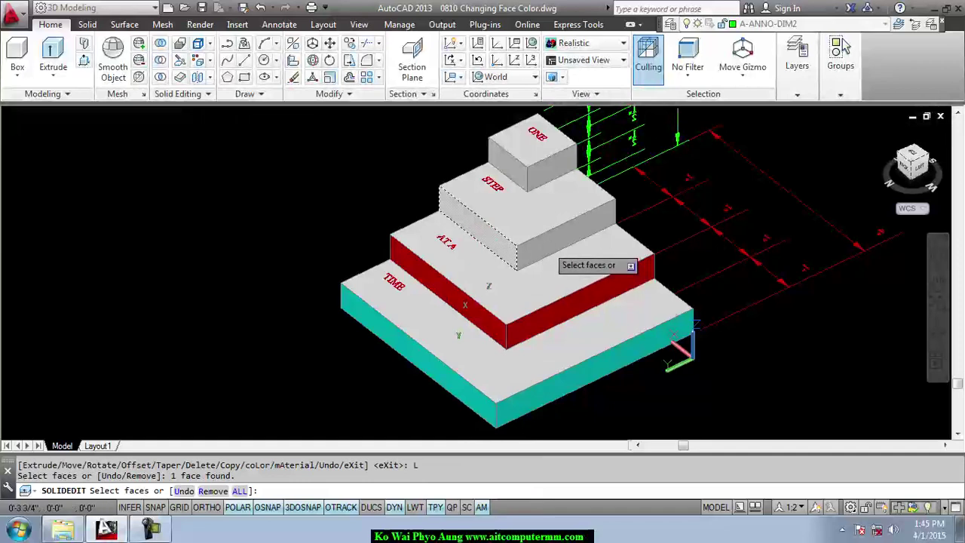
{"action": "left_click", "coordinate": [548, 246]}
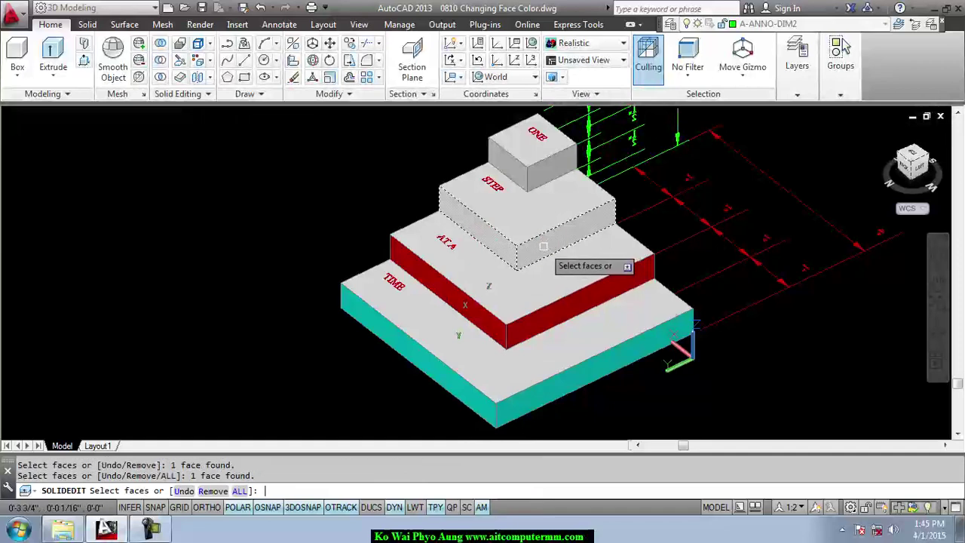
{"action": "key", "text": "Return"}
{"action": "left_click", "coordinate": [383, 294]}
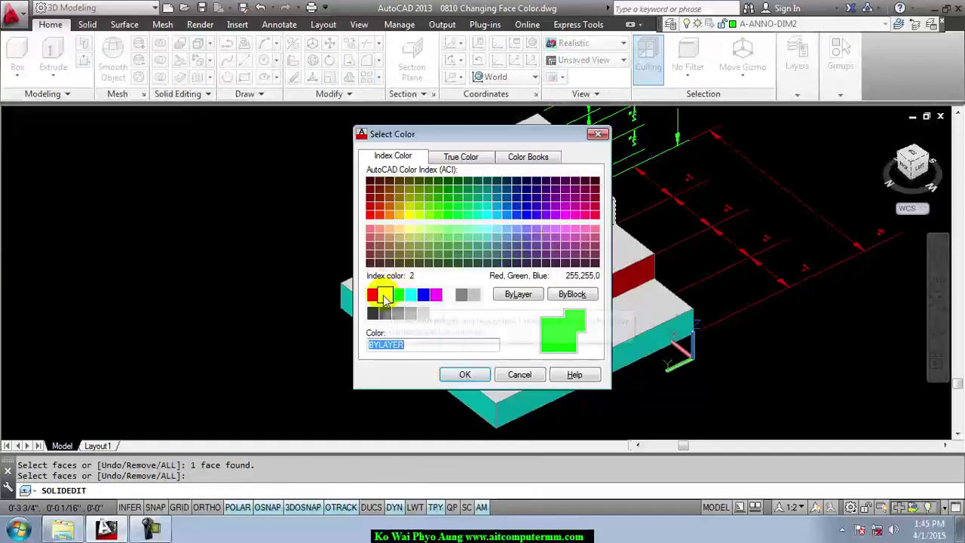
{"action": "left_click", "coordinate": [465, 375]}
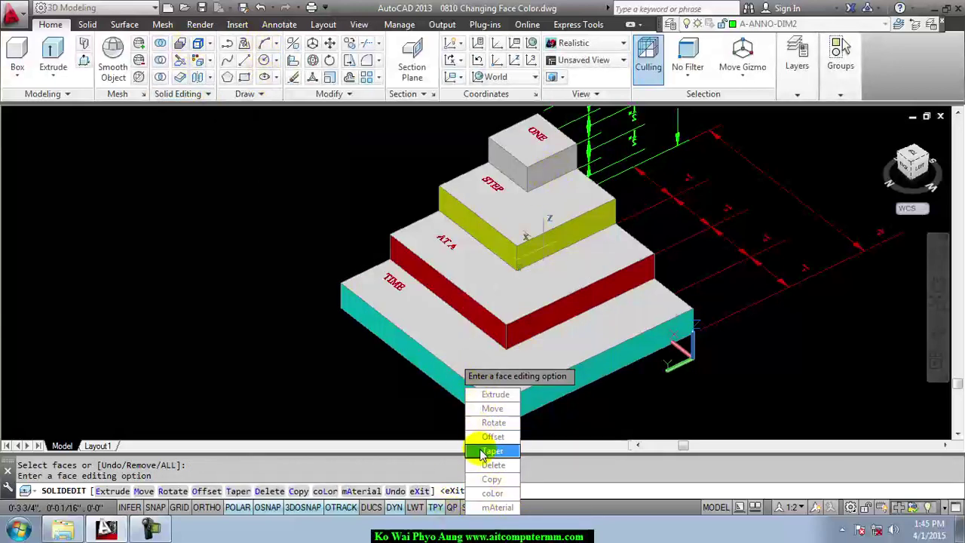
Colour the top ONE cube's two side faces blue, moving the colour dialog aside first
{"action": "left_click", "coordinate": [490, 494]}
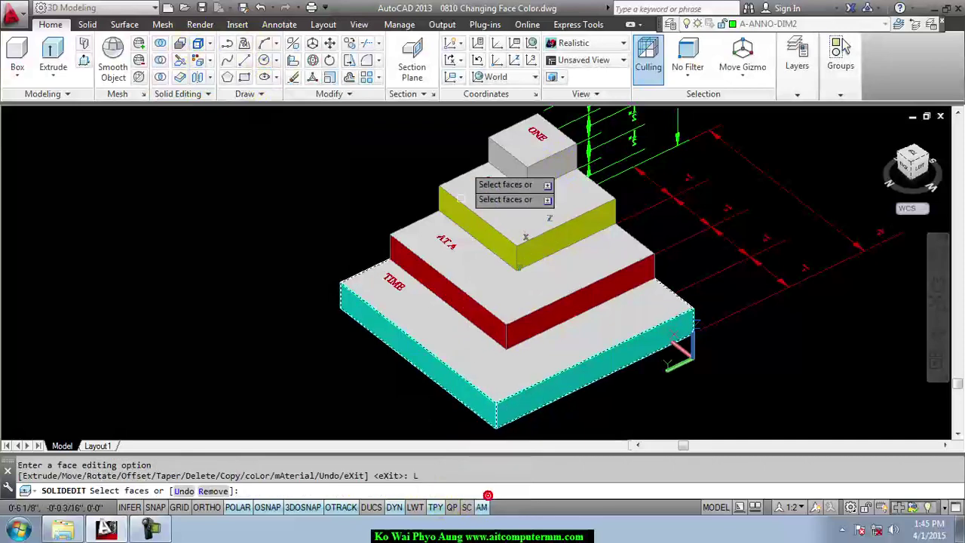
{"action": "left_click", "coordinate": [503, 164]}
{"action": "left_click", "coordinate": [536, 172]}
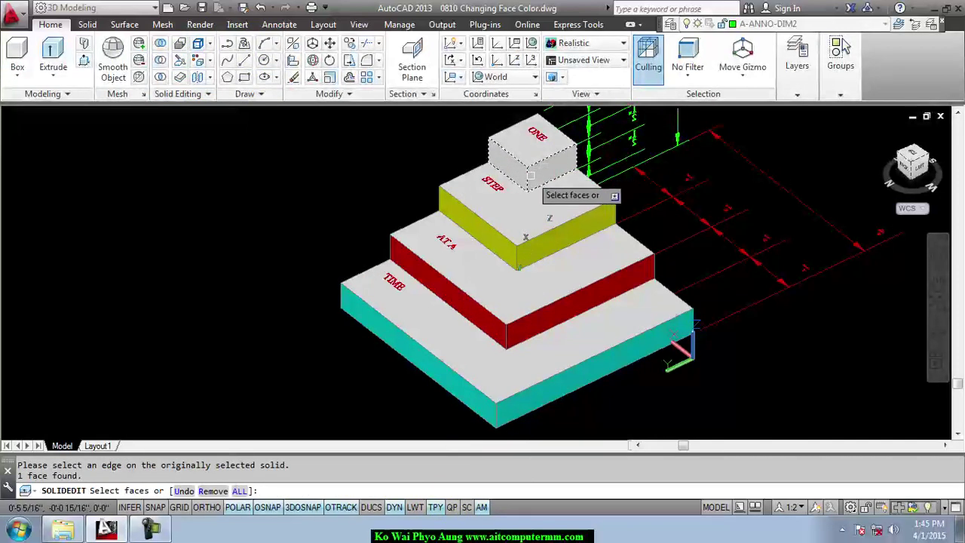
{"action": "key", "text": "Return"}
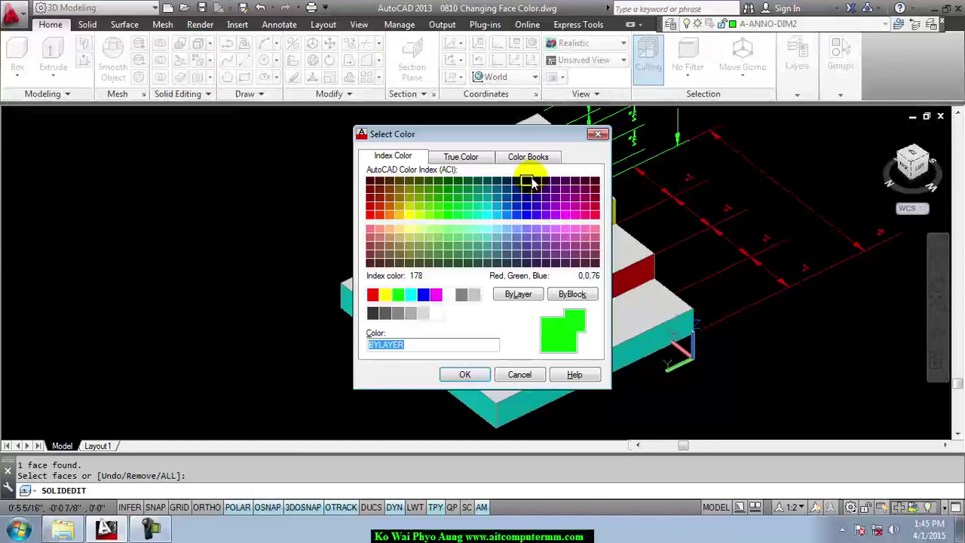
{"action": "mouse_move", "coordinate": [495, 138]}
{"action": "left_mouse_down"}
{"action": "mouse_move", "coordinate": [660, 194]}
{"action": "mouse_move", "coordinate": [731, 165]}
{"action": "left_mouse_up"}
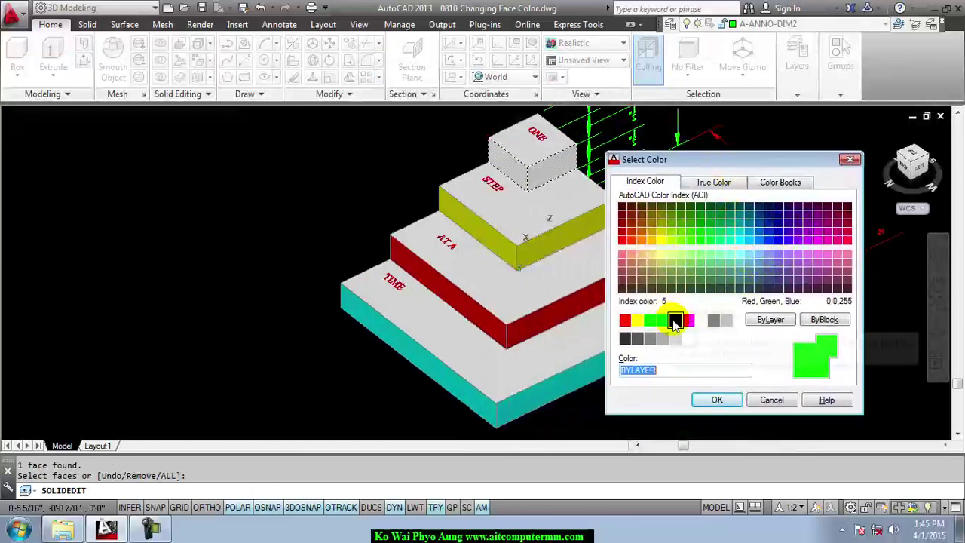
{"action": "left_click", "coordinate": [675, 320]}
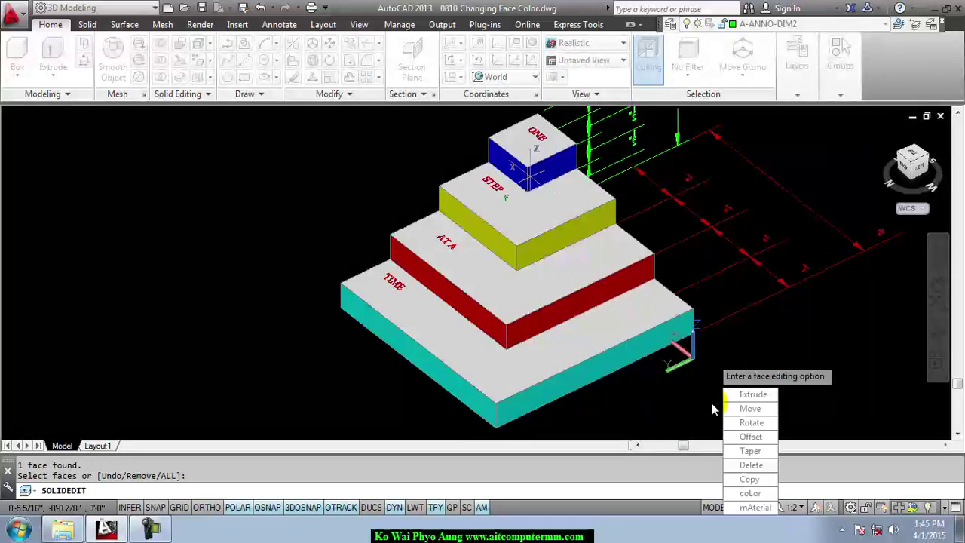
{"action": "left_click", "coordinate": [717, 401]}
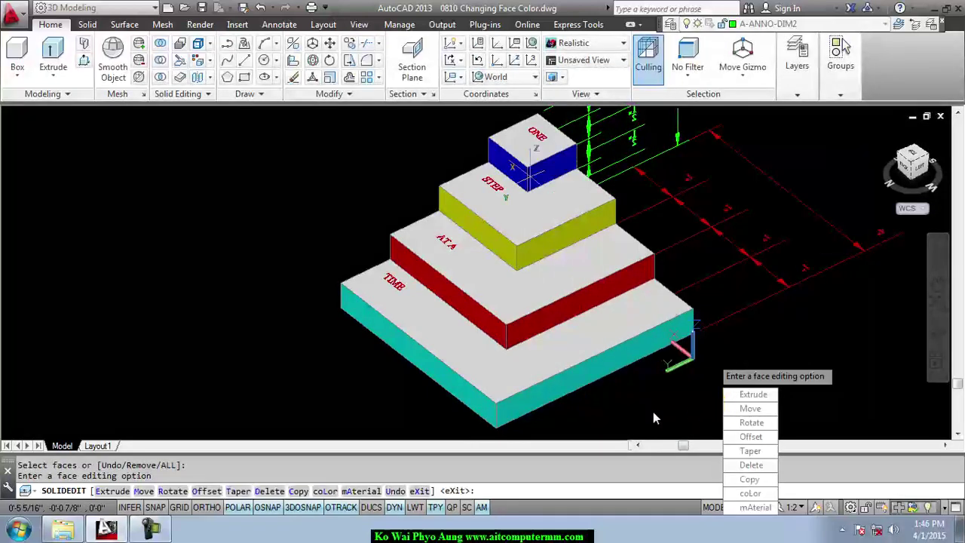
Exit face editing, pan the pyramid left, then select and deselect the four tier solids
{"action": "key", "text": "Escape"}
{"action": "key", "text": "Escape"}
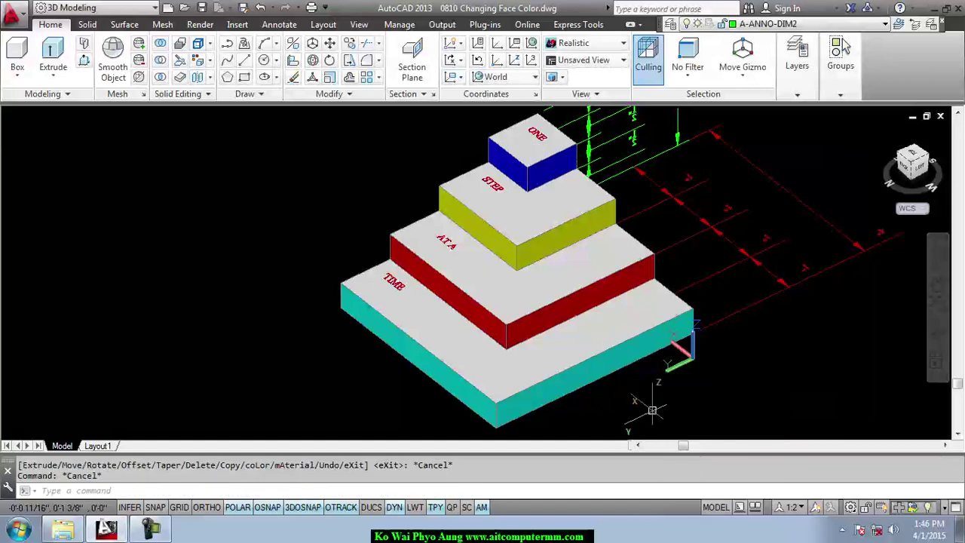
{"action": "middle_click_drag", "start_coordinate": [788, 381], "coordinate": [564, 375]}
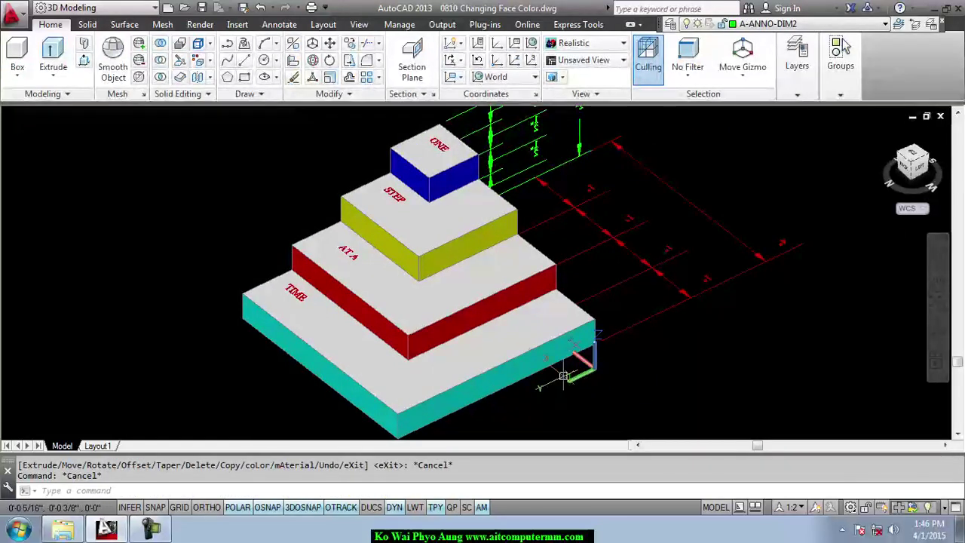
{"action": "left_click", "coordinate": [514, 343]}
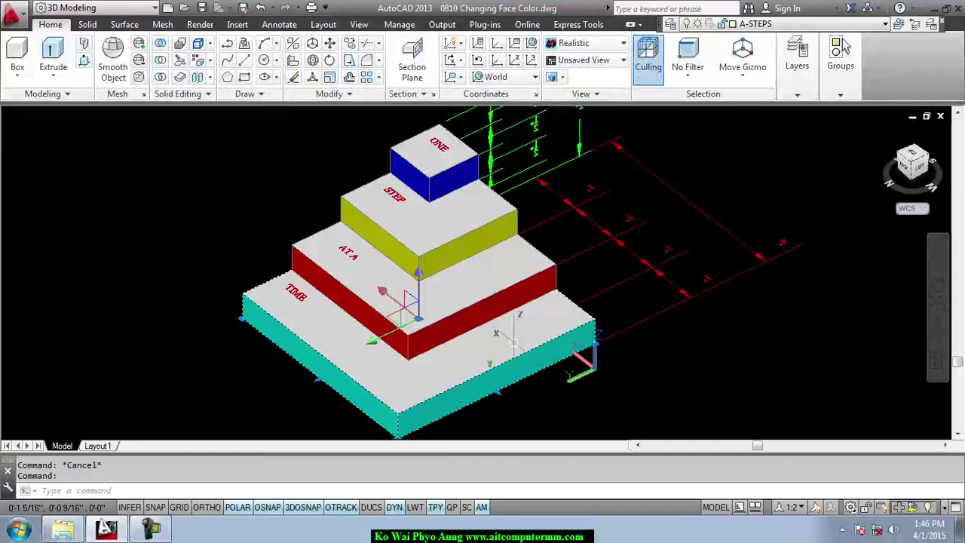
{"action": "left_click", "coordinate": [472, 279]}
{"action": "left_click", "coordinate": [453, 224]}
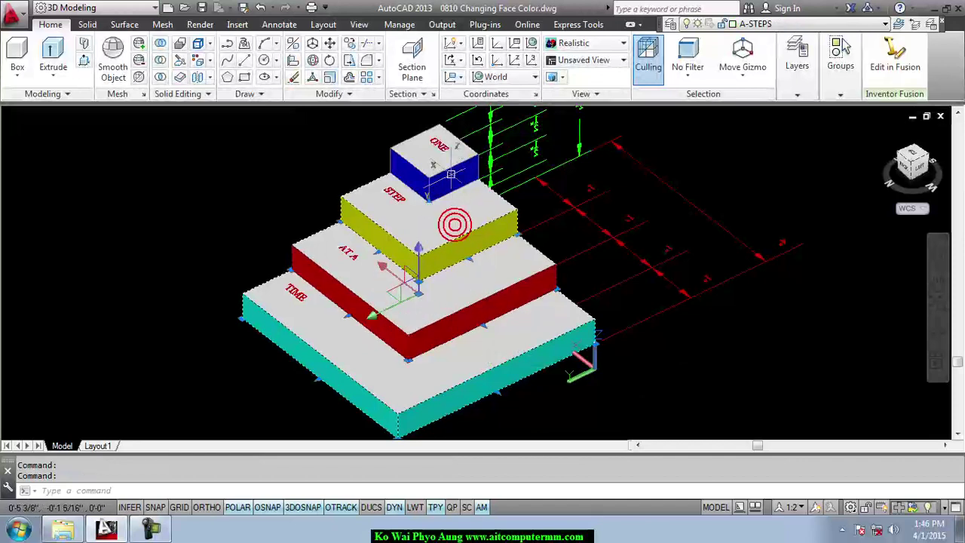
{"action": "left_click", "coordinate": [428, 138]}
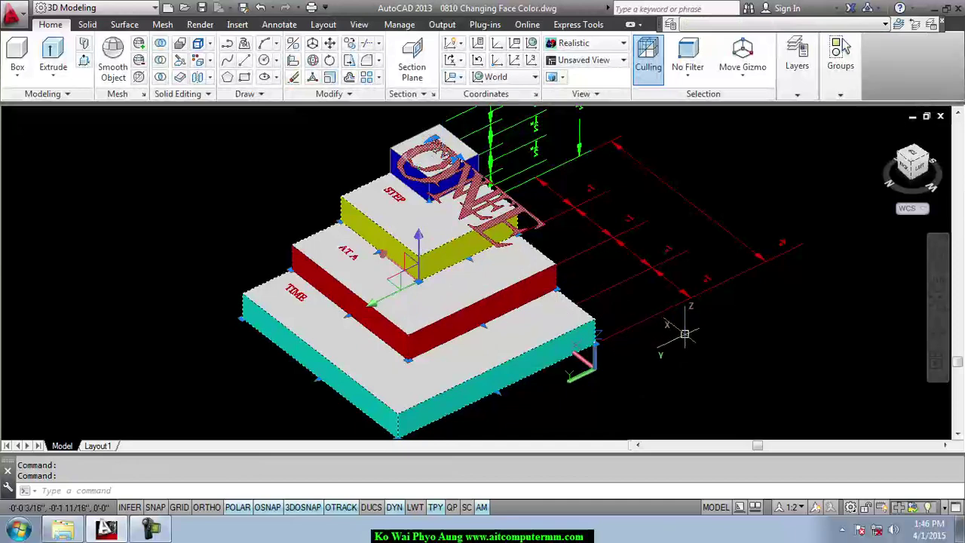
{"action": "key", "text": "Escape"}
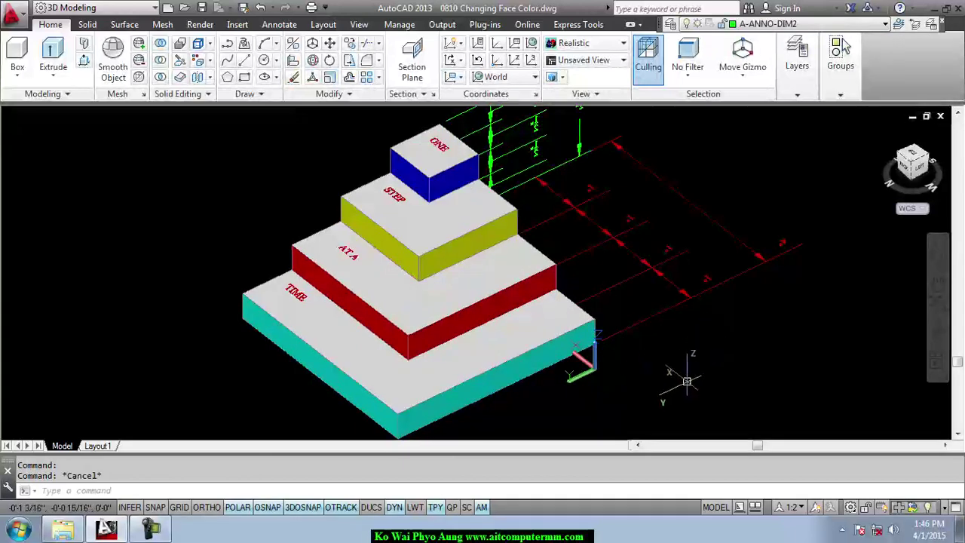
Reselect the cyan, red, yellow and blue tier slabs, then clear the selection again
{"action": "left_click", "coordinate": [526, 326]}
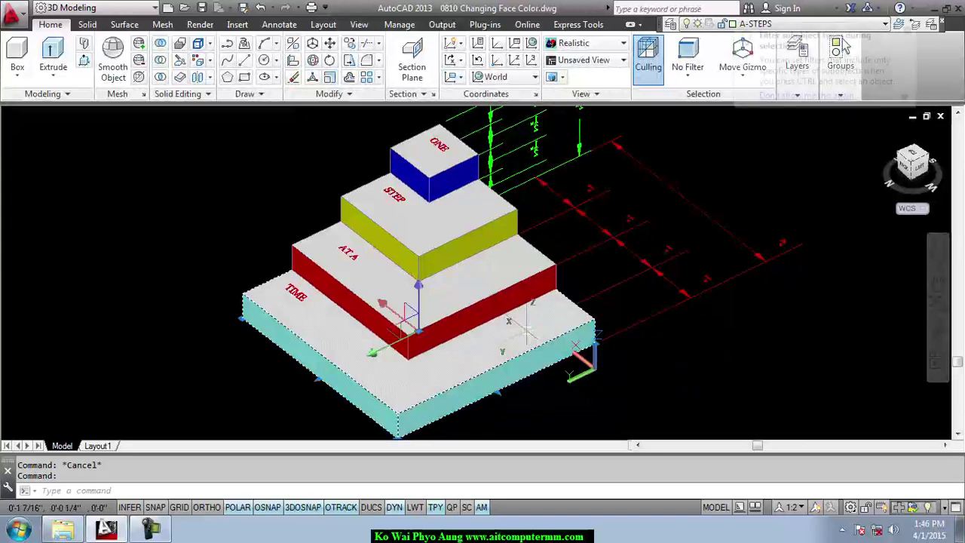
{"action": "left_click", "coordinate": [460, 279]}
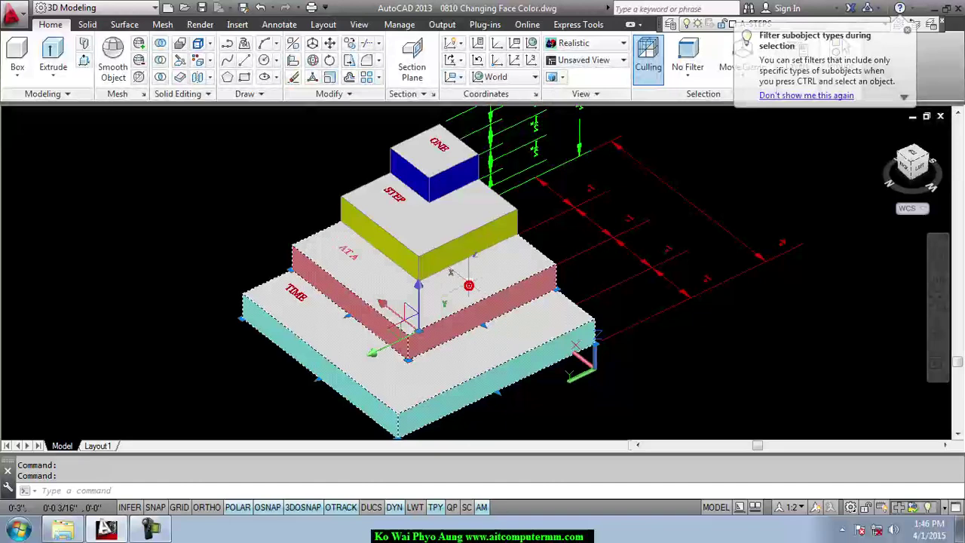
{"action": "left_click", "coordinate": [455, 244]}
{"action": "left_click", "coordinate": [437, 147]}
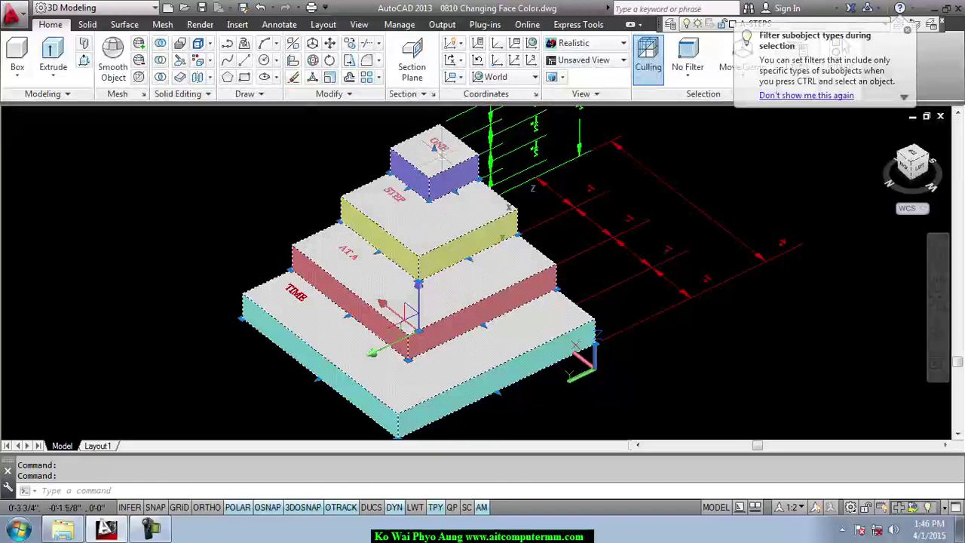
{"action": "key", "text": "Escape"}
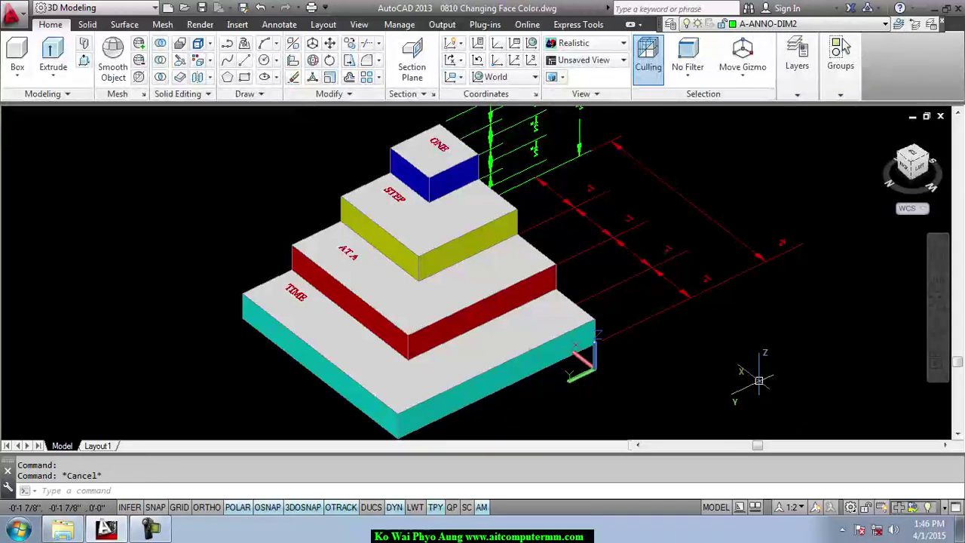
{"action": "left_click", "coordinate": [212, 61]}
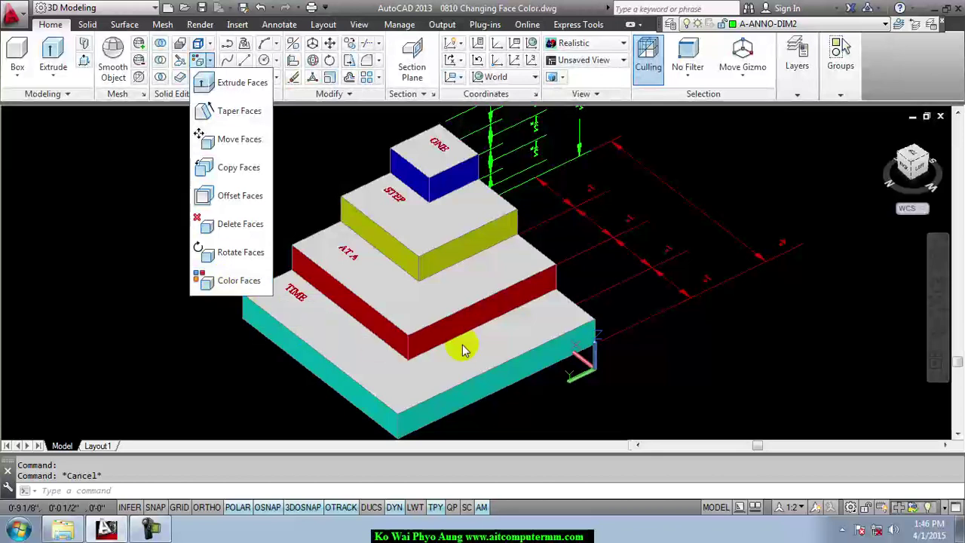
{"action": "left_click", "coordinate": [707, 354]}
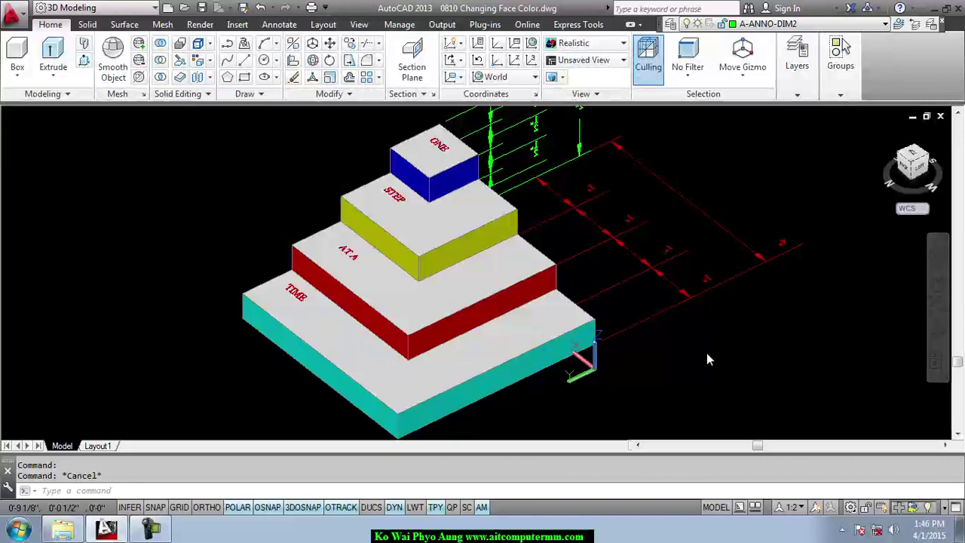